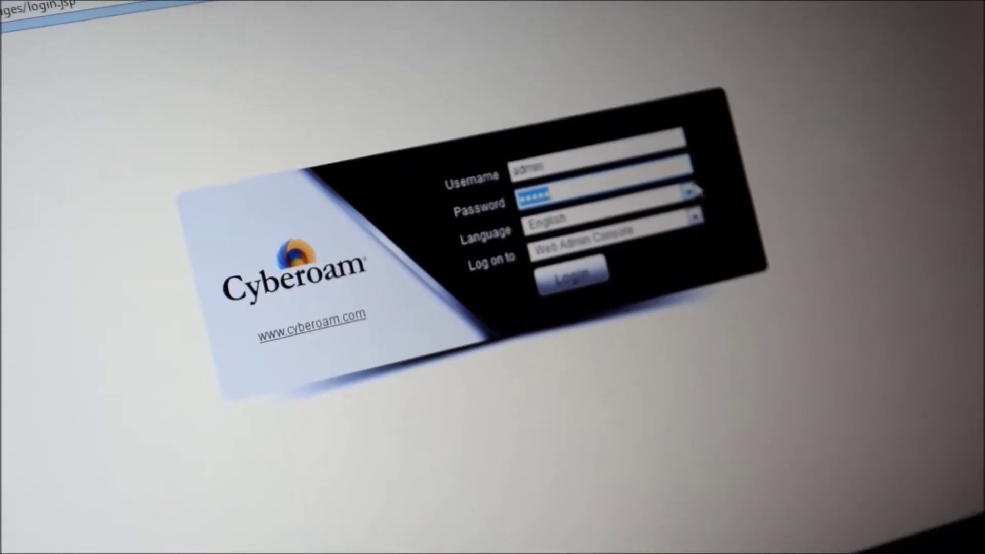
- Sign in to the Cyberoam CR10iNG admin console to reach the dashboard
click(652, 264)
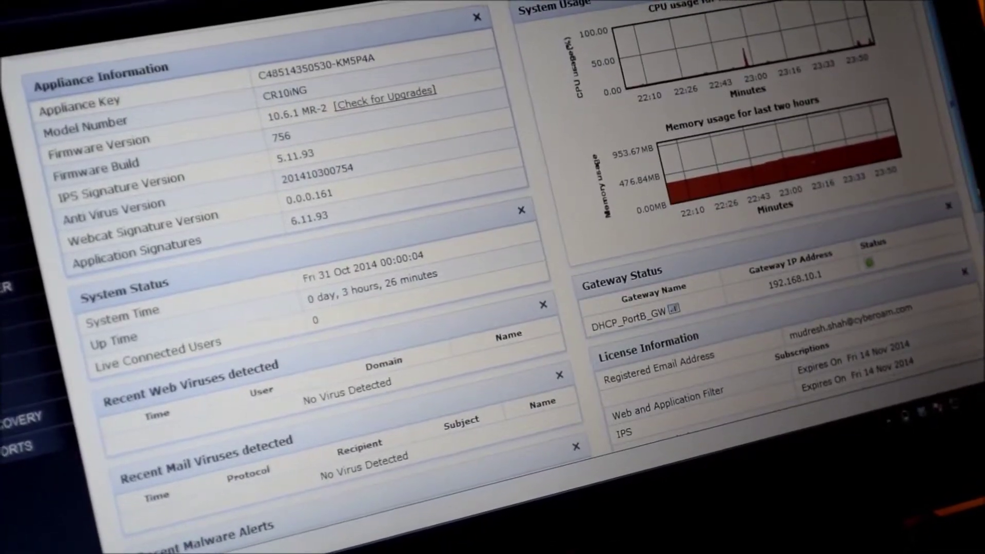
scroll(493, 308, down, 3)
scroll(492, 308, down, 3)
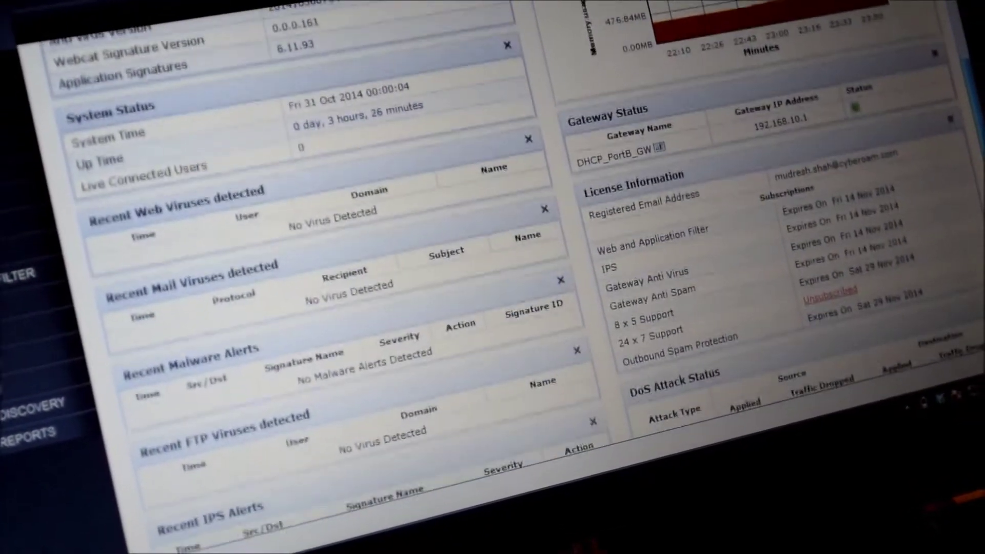
scroll(492, 307, down, 2)
scroll(493, 308, up, 2)
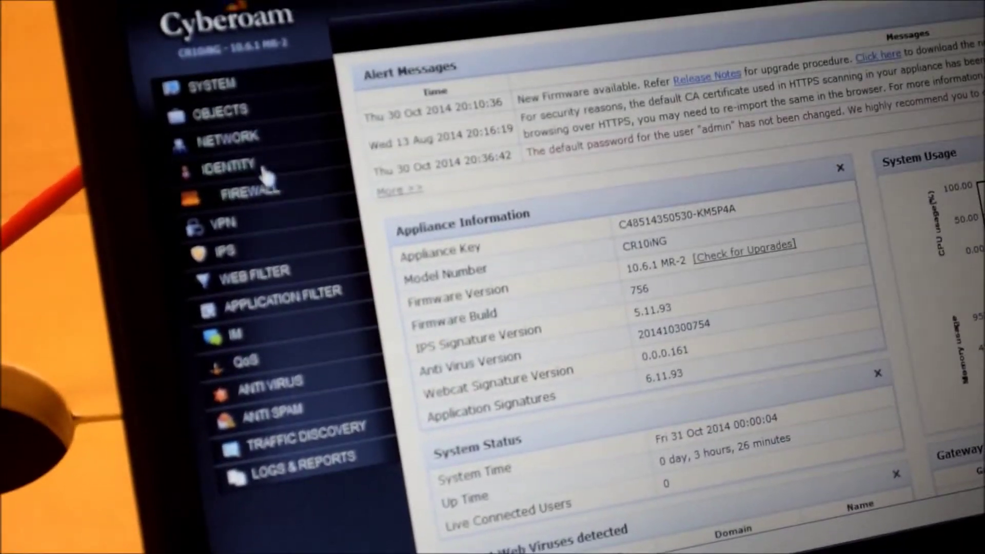
- Review firewall authentication methods, then expand the LAN - WAN firewall rule group
click(247, 163)
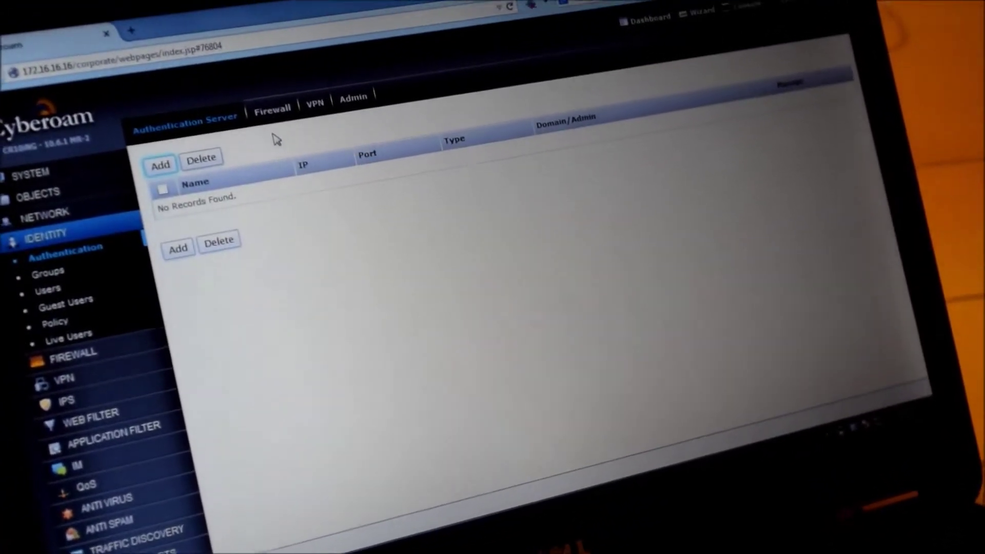
click(271, 114)
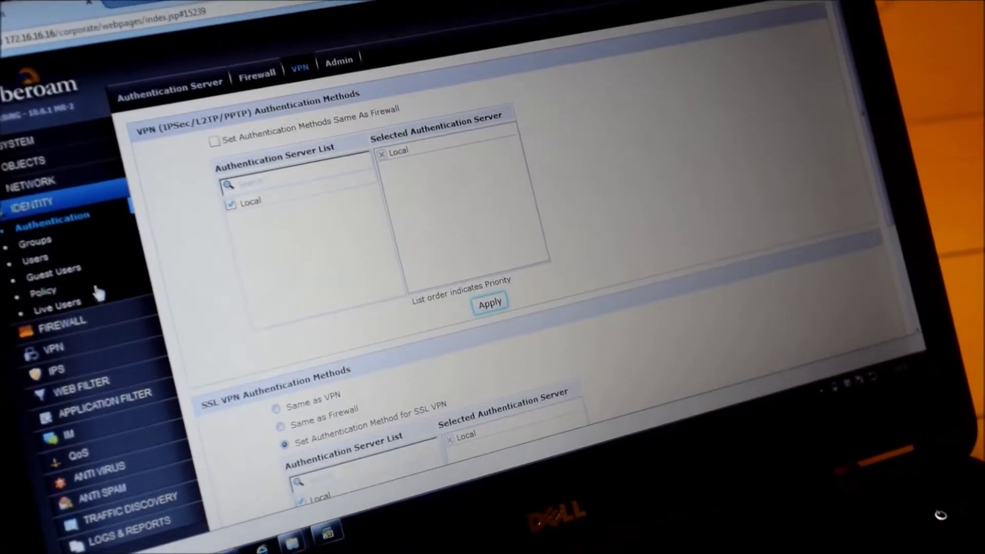
click(155, 333)
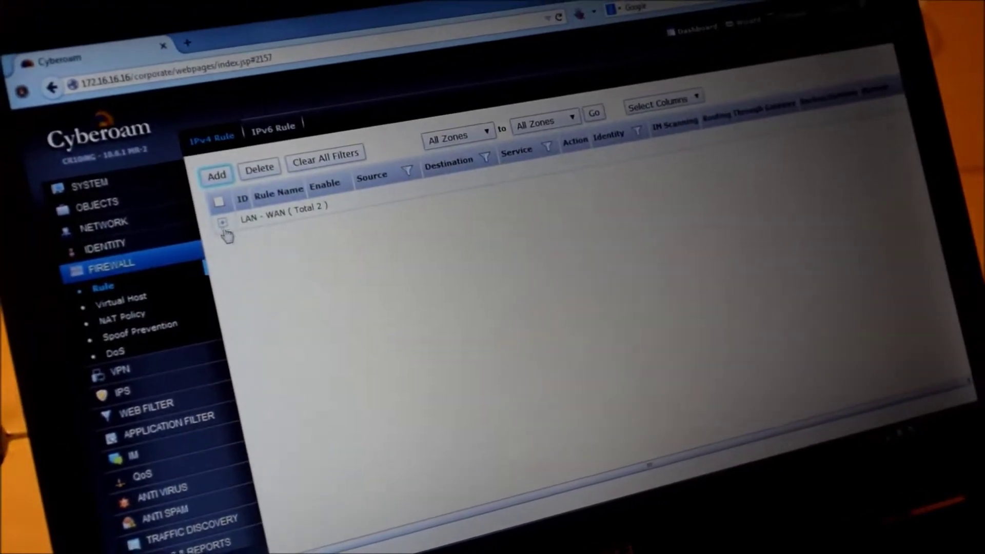
click(223, 223)
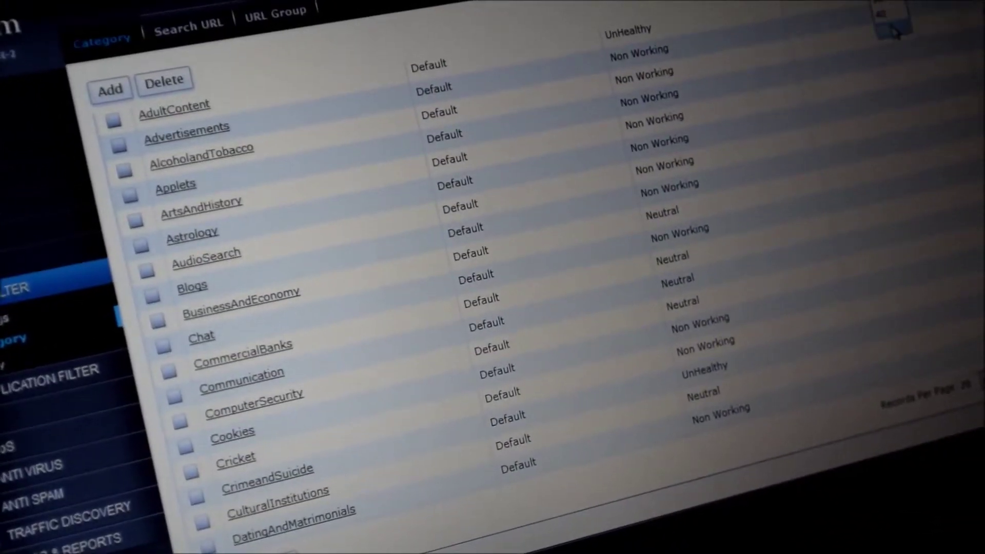
scroll(462, 308, up, 3)
scroll(462, 307, down, 5)
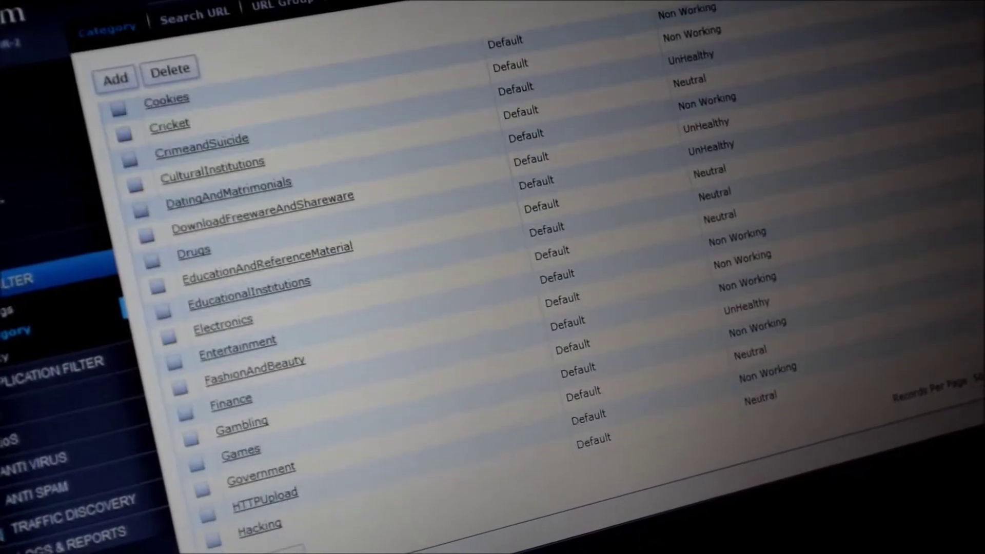
scroll(462, 309, down, 3)
scroll(462, 307, down, 2)
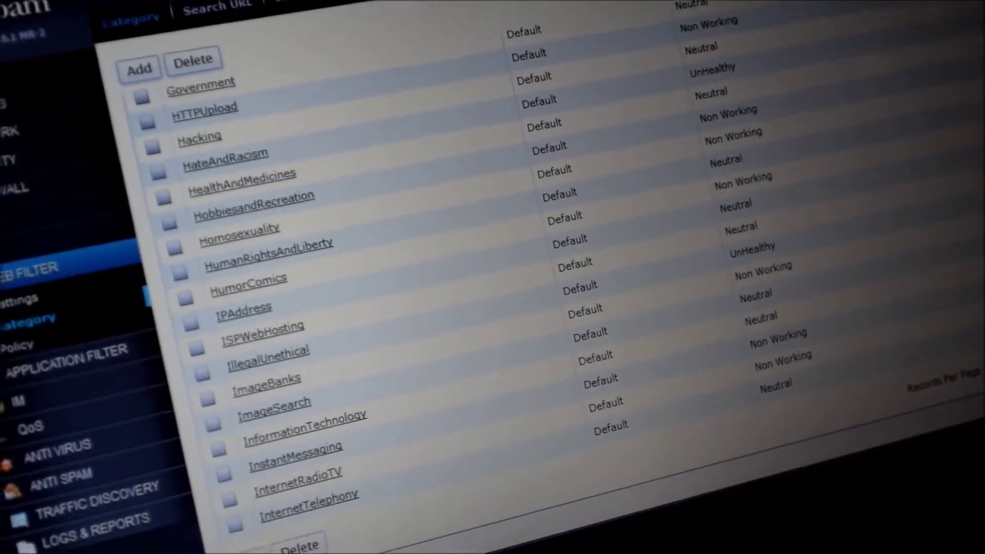
scroll(461, 308, down, 1)
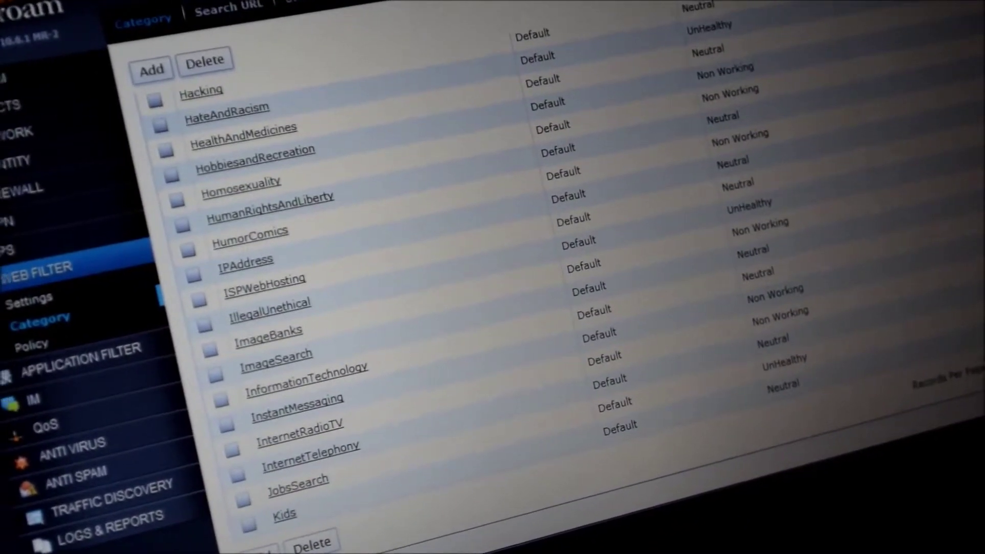
scroll(461, 307, up, 1)
scroll(462, 307, up, 5)
scroll(461, 308, up, 4)
scroll(462, 231, up, 2)
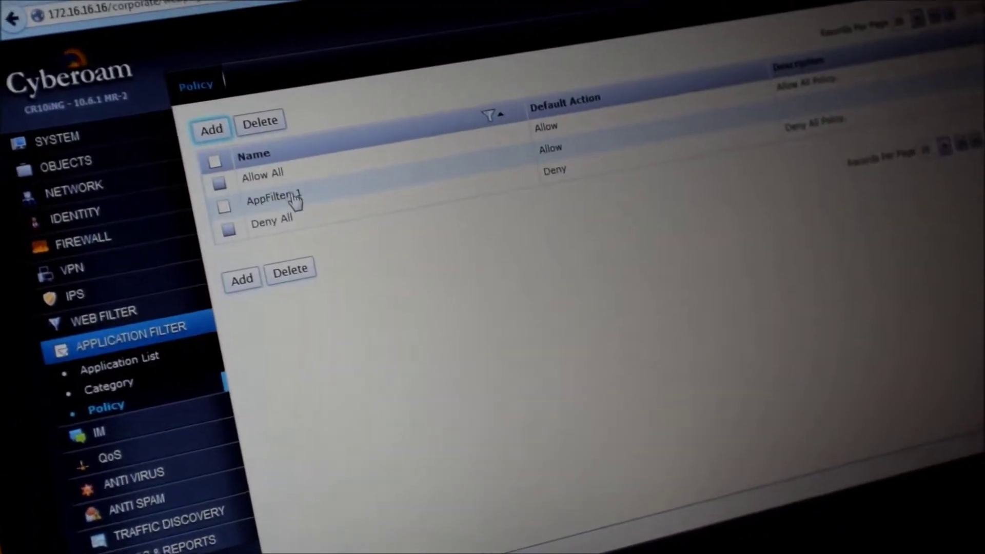
- Add a filter criterion to AppFilter_1 and review its 1,128 matching applications
click(295, 201)
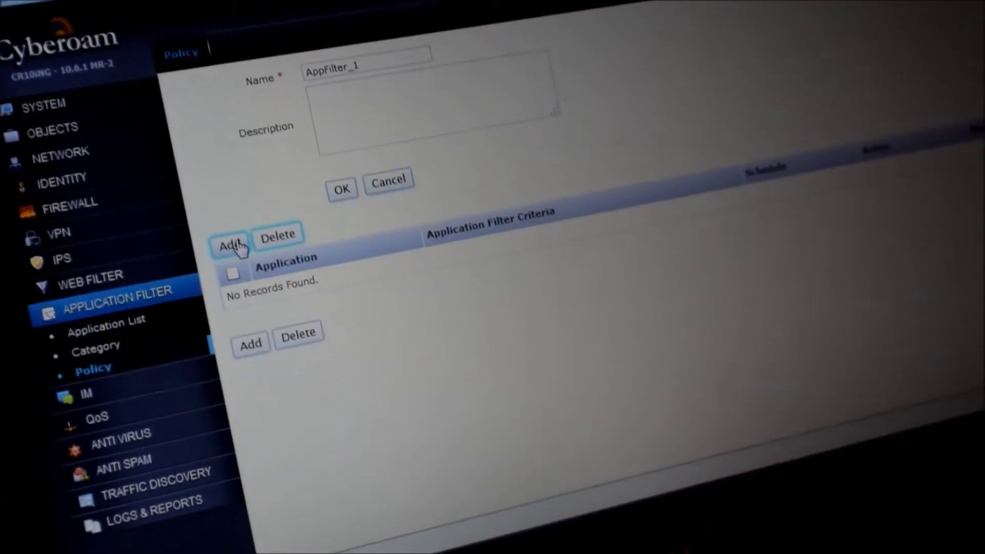
click(254, 283)
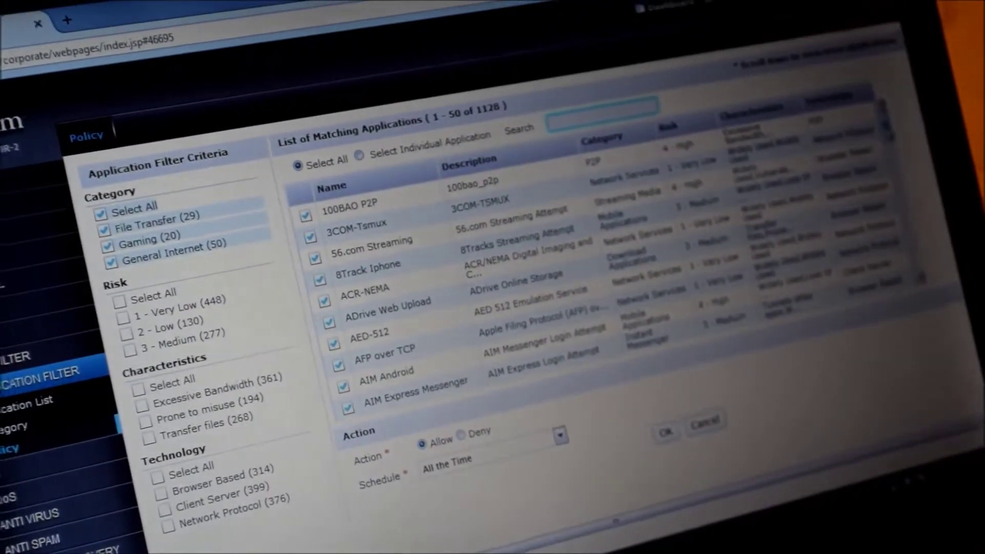
scroll(492, 269, down, 1)
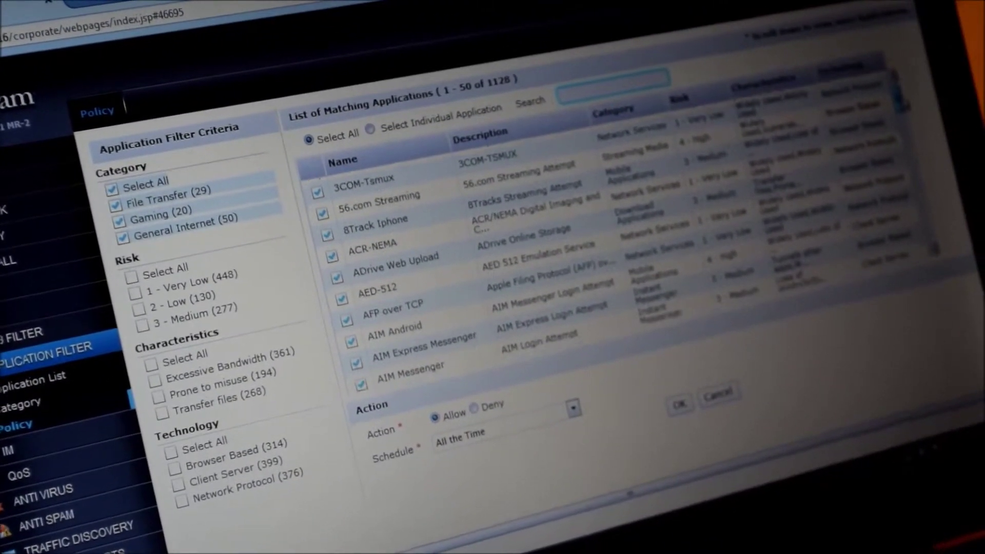
scroll(492, 269, up, 2)
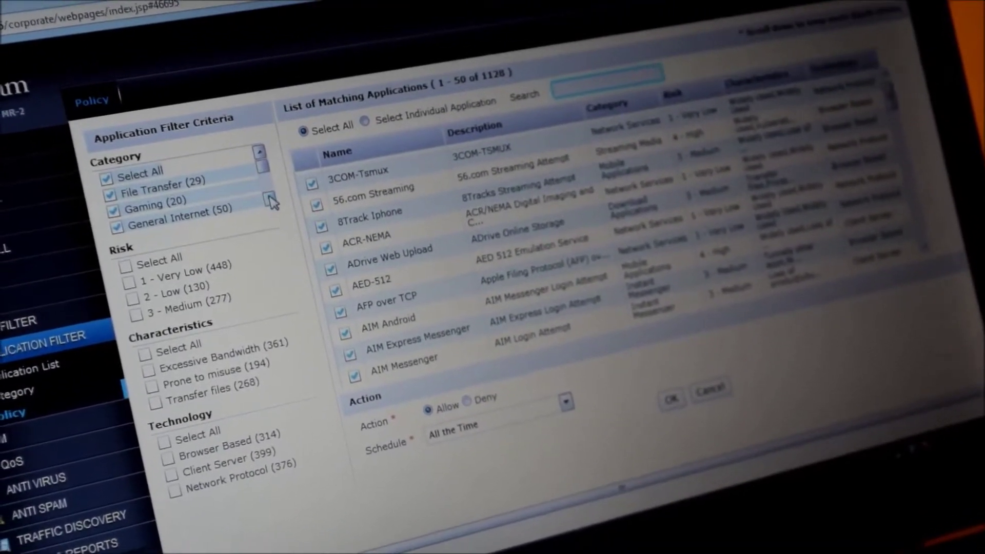
scroll(185, 185, down, 2)
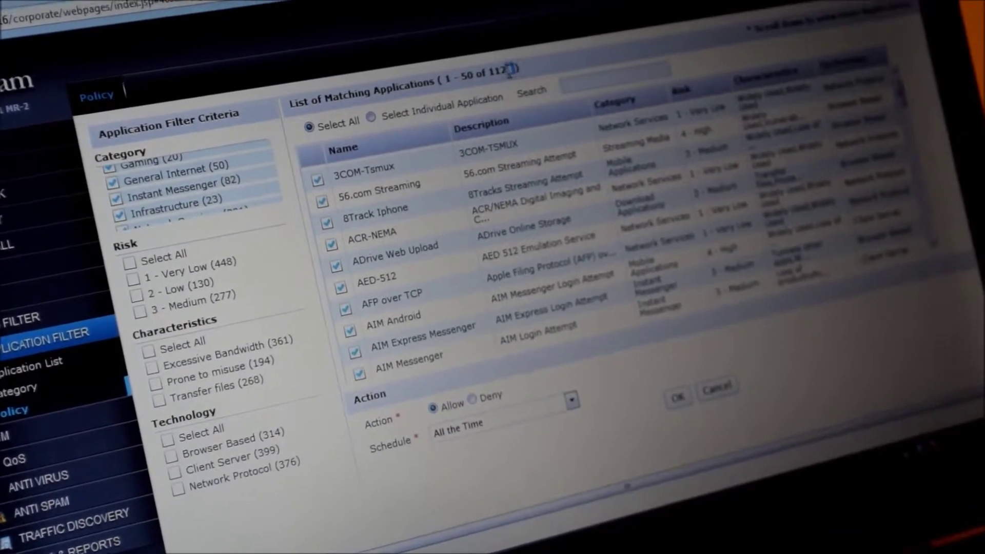
drag(520, 66, 445, 82)
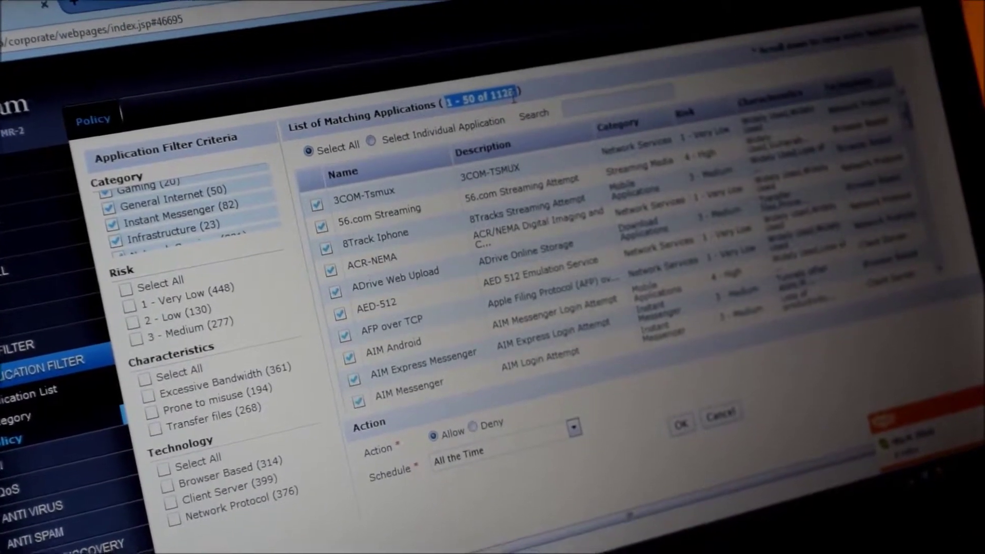
click(517, 97)
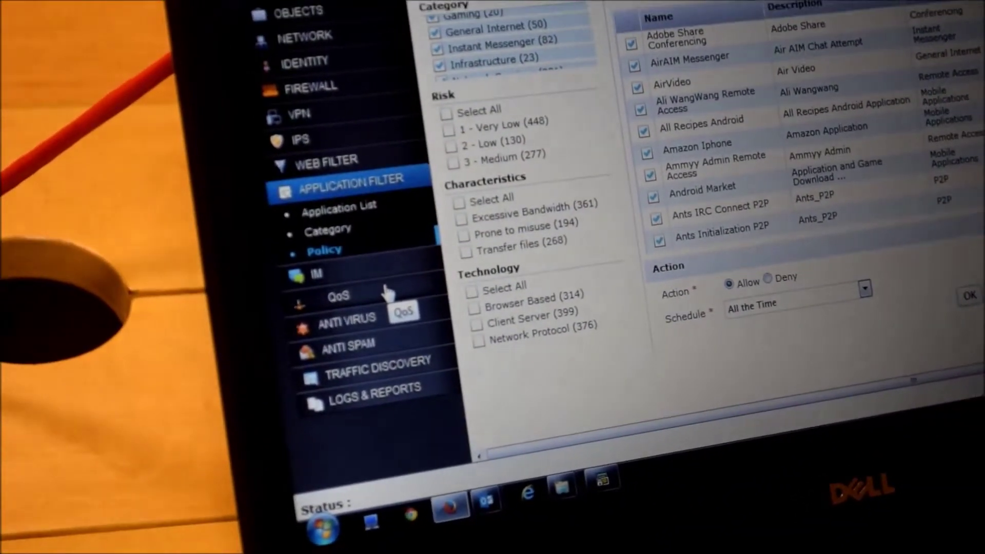
- Open the QoS policy list and start a new QoS policy
click(421, 274)
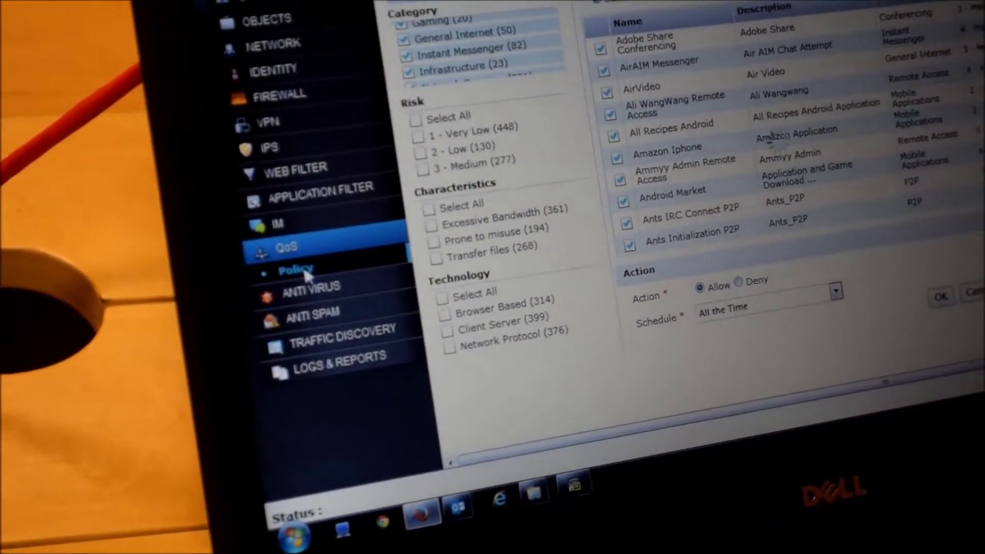
click(315, 265)
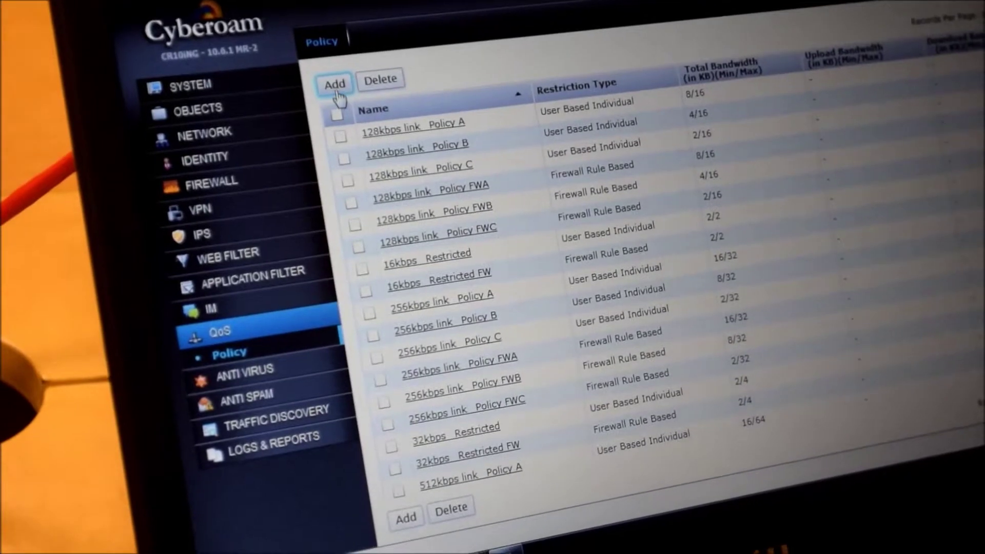
click(329, 98)
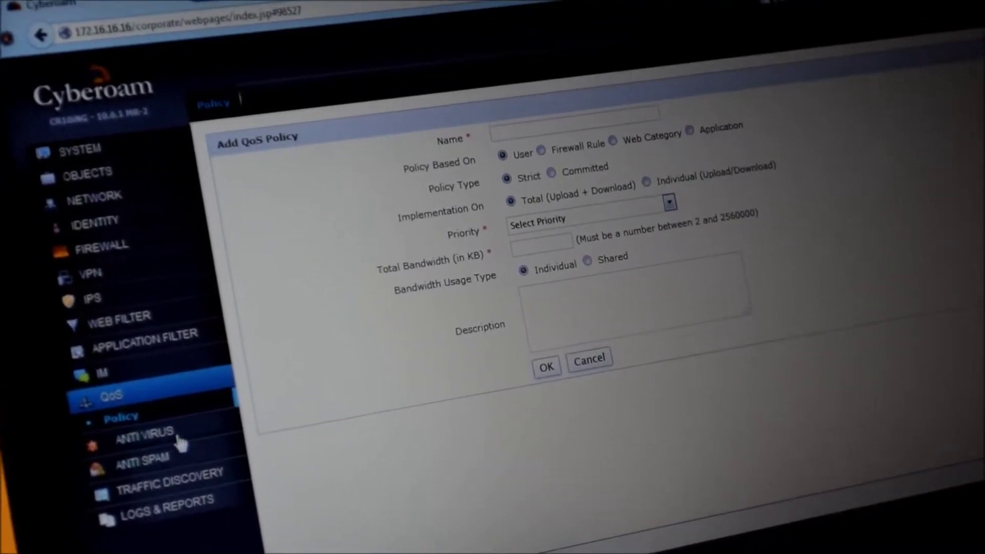
- Show the HTTP/HTTPS anti-virus scanning rules list
click(179, 440)
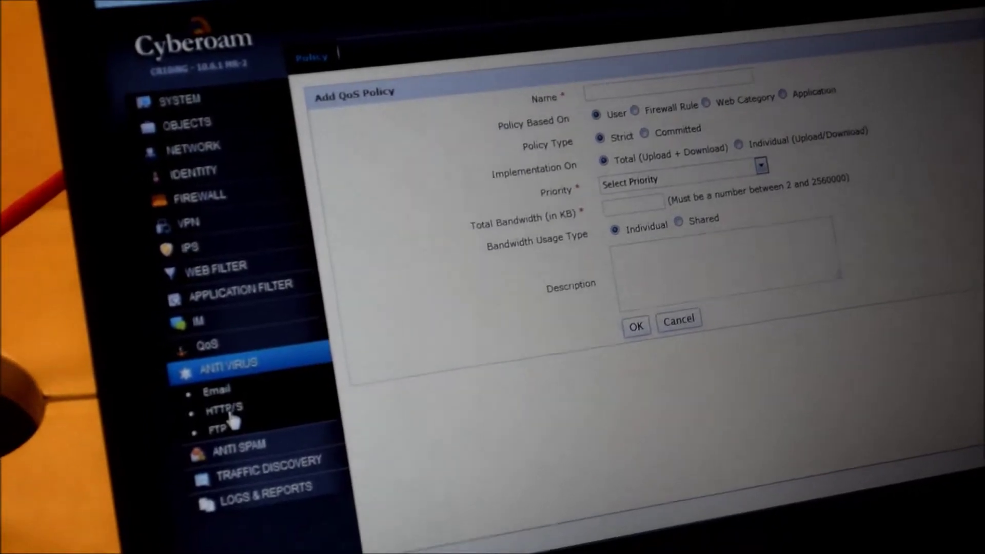
click(230, 414)
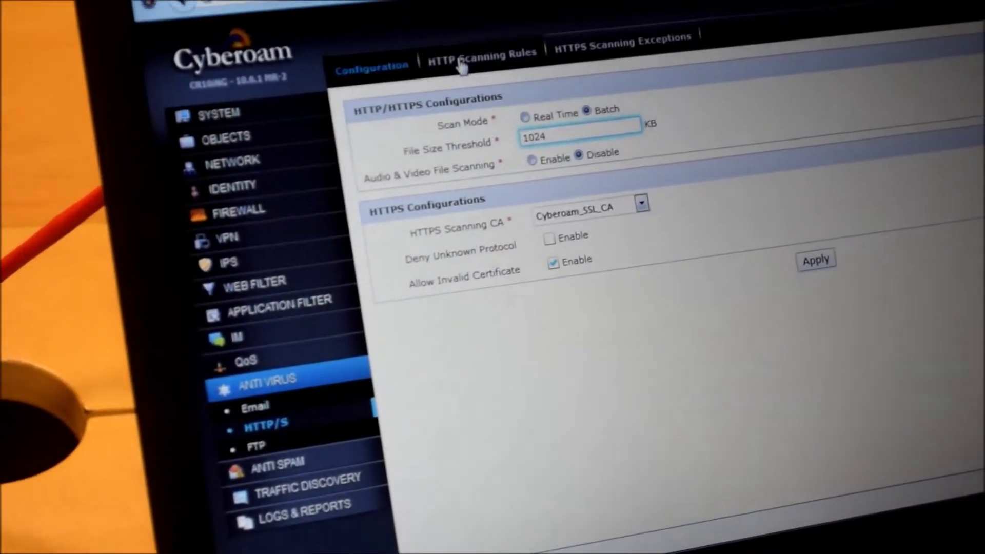
click(492, 50)
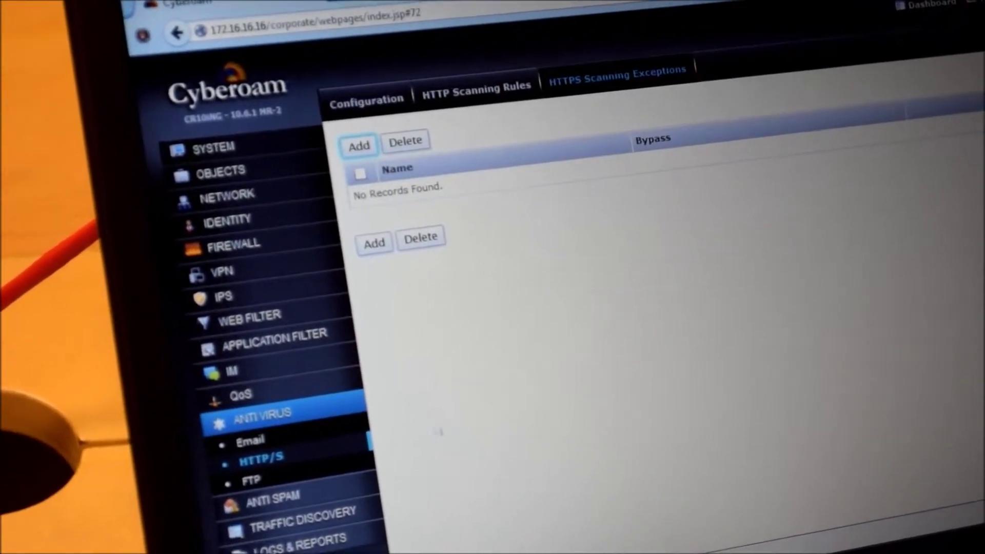
- Browse the Anti Spam spam rules, then view Traffic Discovery live connections
click(350, 461)
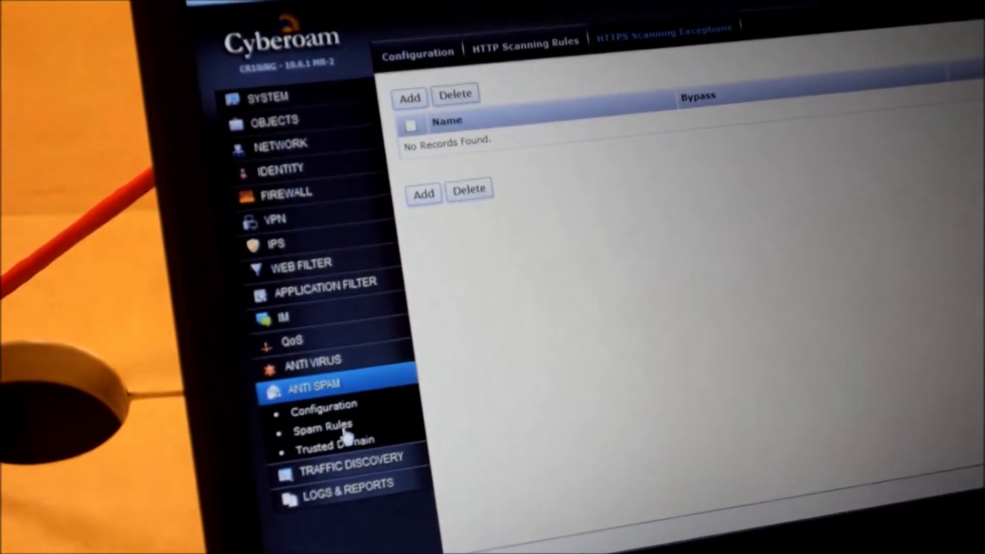
click(315, 406)
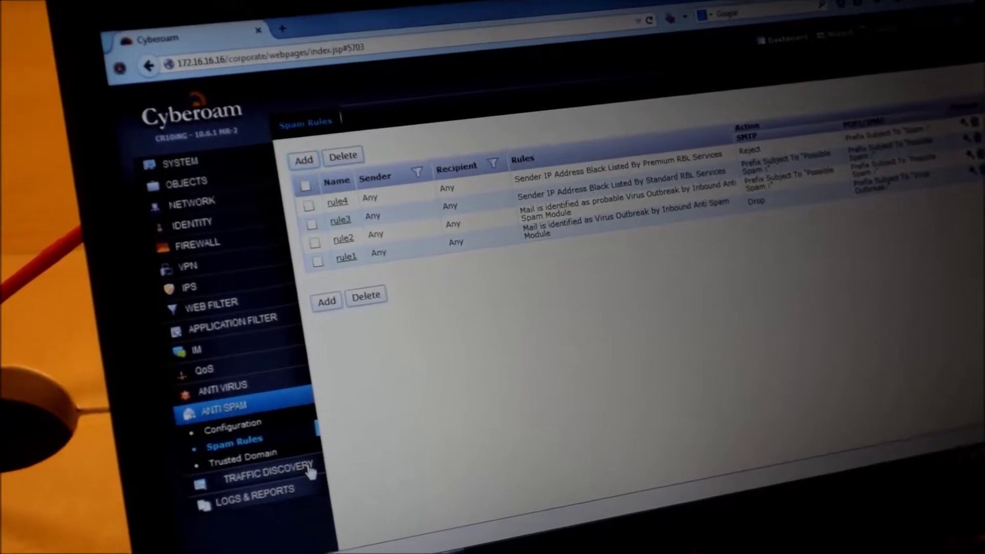
click(295, 481)
click(239, 460)
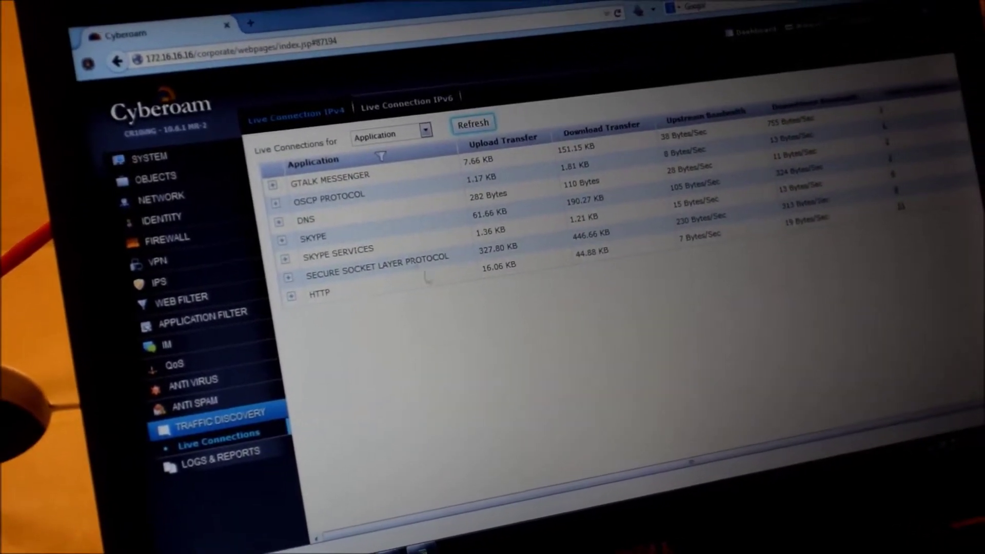
- Group live connections by Source IP Address and refresh the transfer figures
click(385, 141)
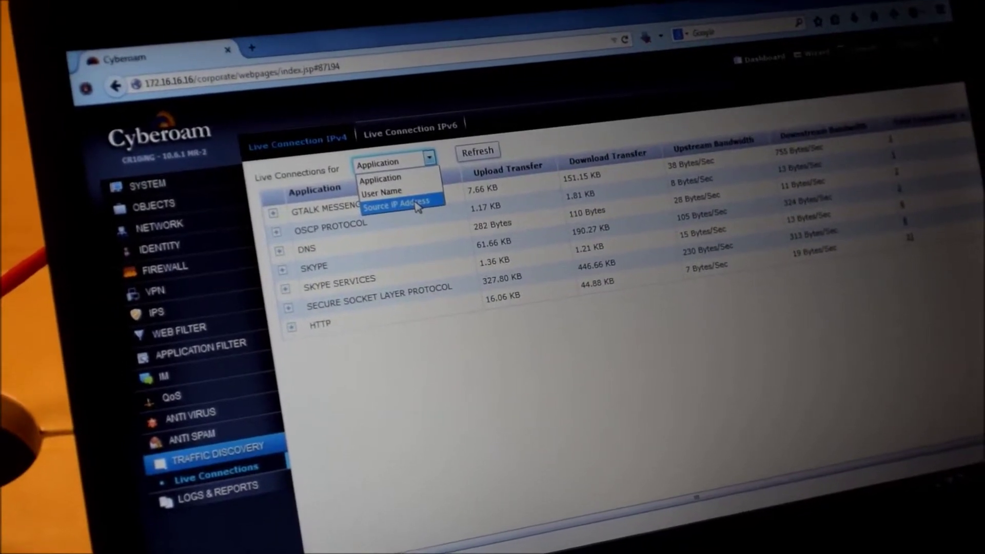
click(418, 205)
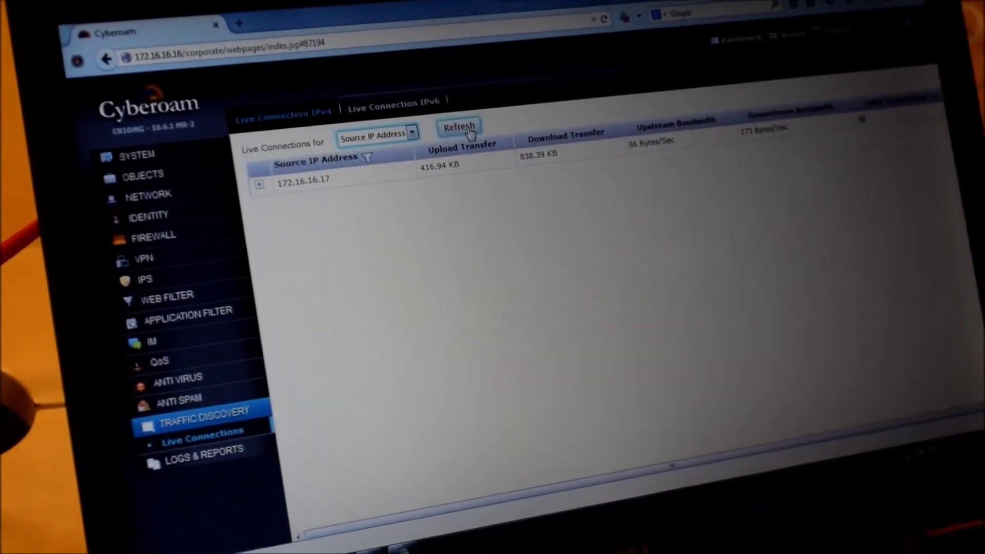
click(458, 142)
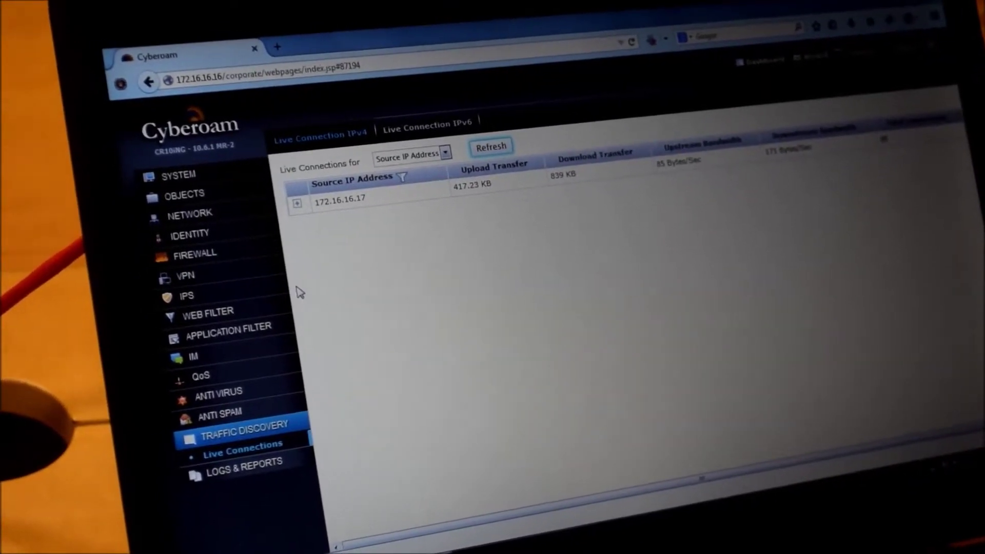
- Show the 'No Porno' web filter policy and cancel adding a new rule
click(269, 308)
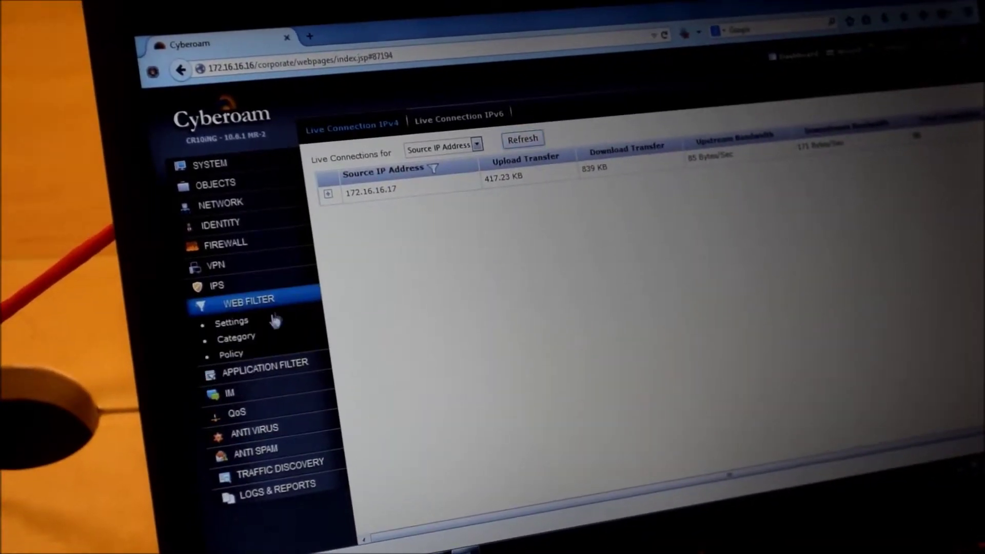
click(235, 360)
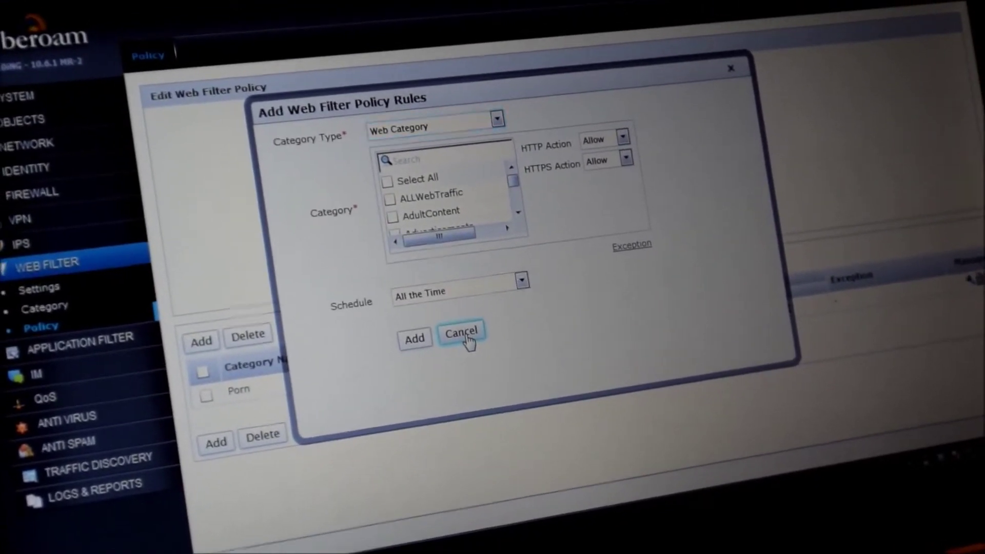
click(471, 330)
click(123, 492)
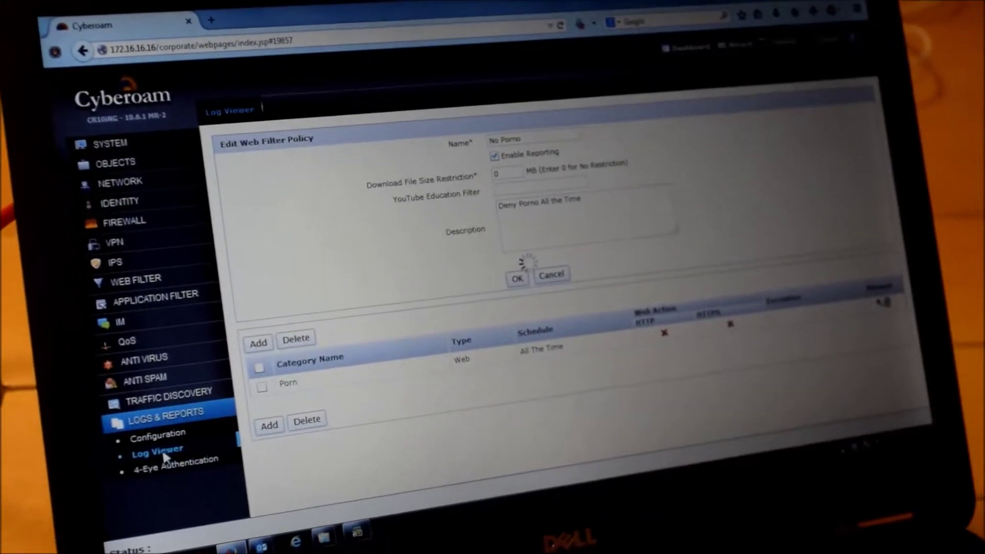
- Open the Log Viewer and view Web Filter, then Application Filter logs
click(215, 498)
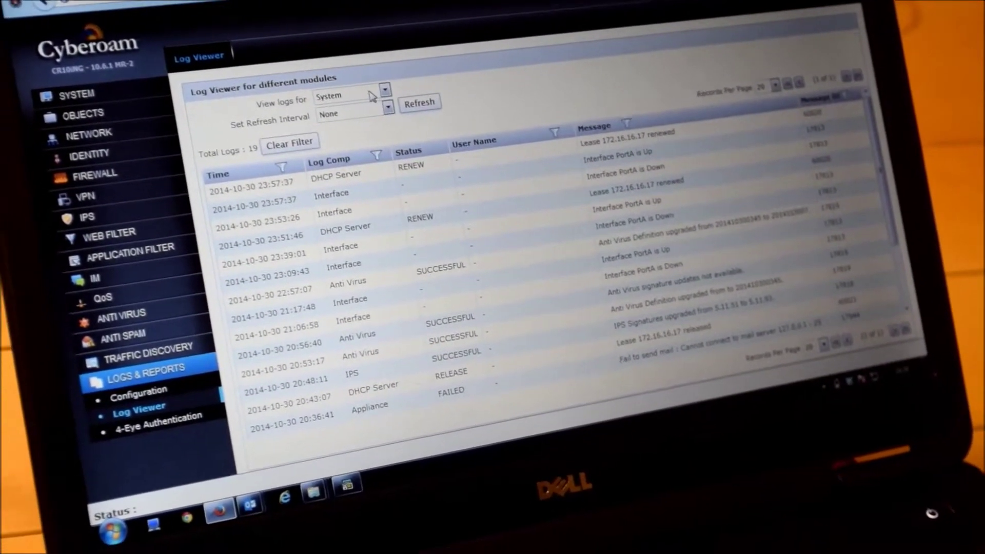
click(361, 93)
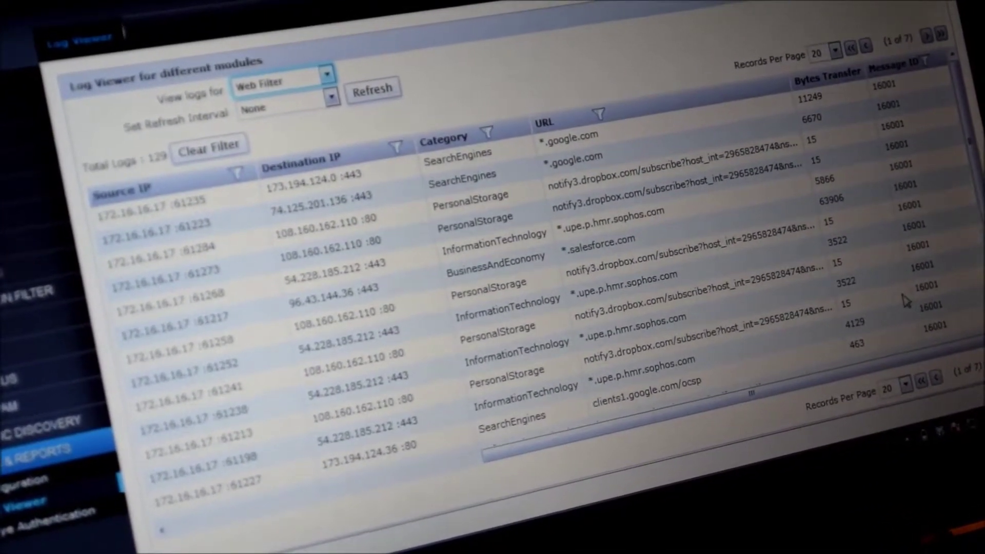
scroll(555, 304, down, 3)
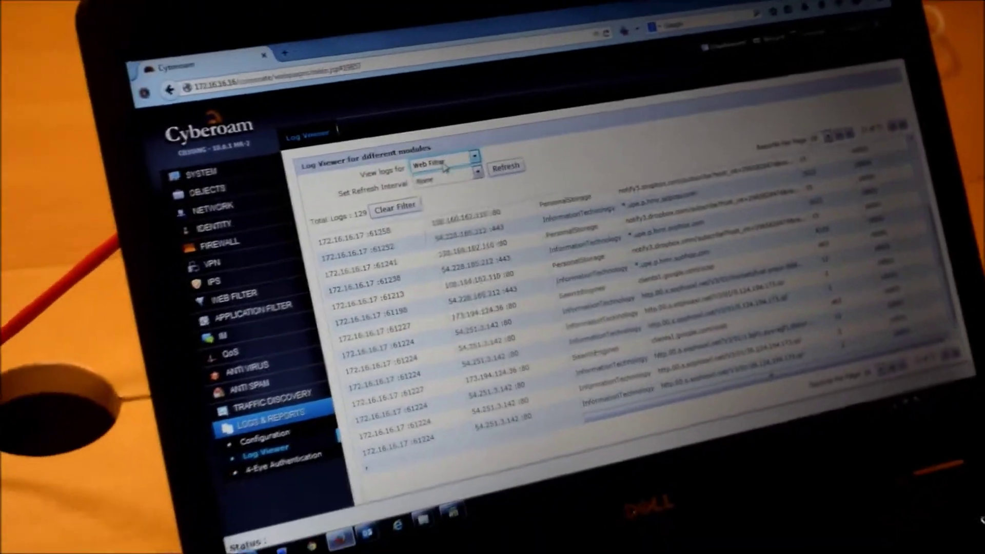
click(308, 156)
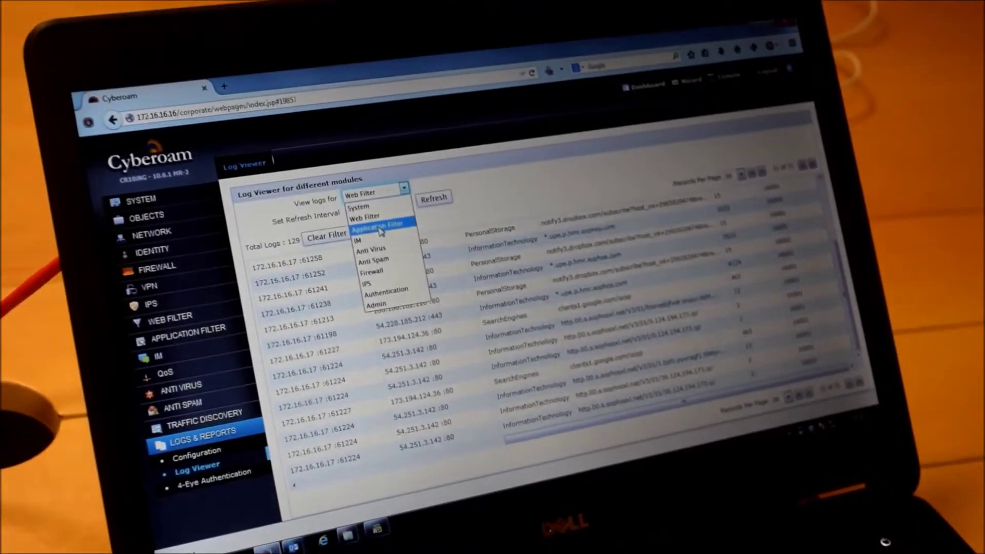
click(393, 244)
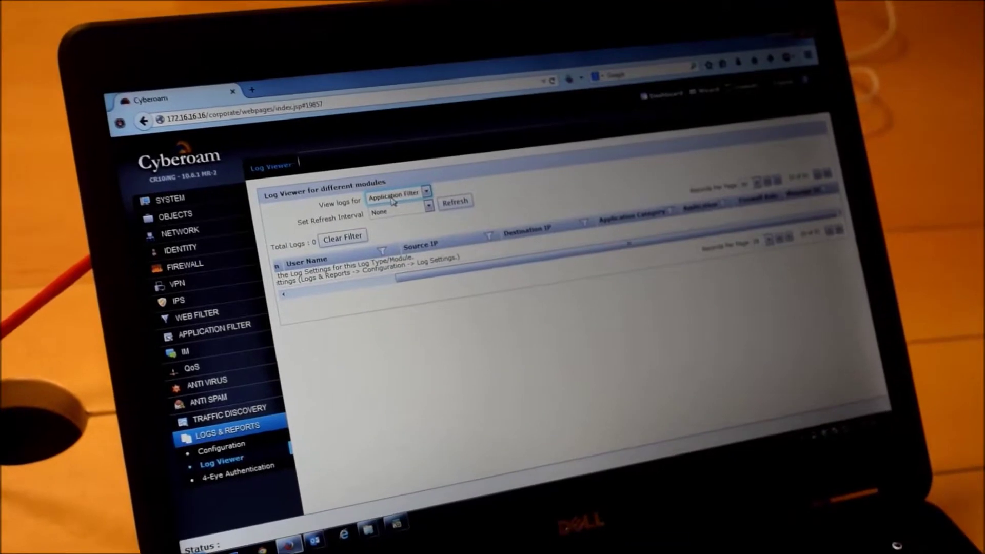
- Show the 32 Admin login log entries, then the syslog server configuration
click(393, 199)
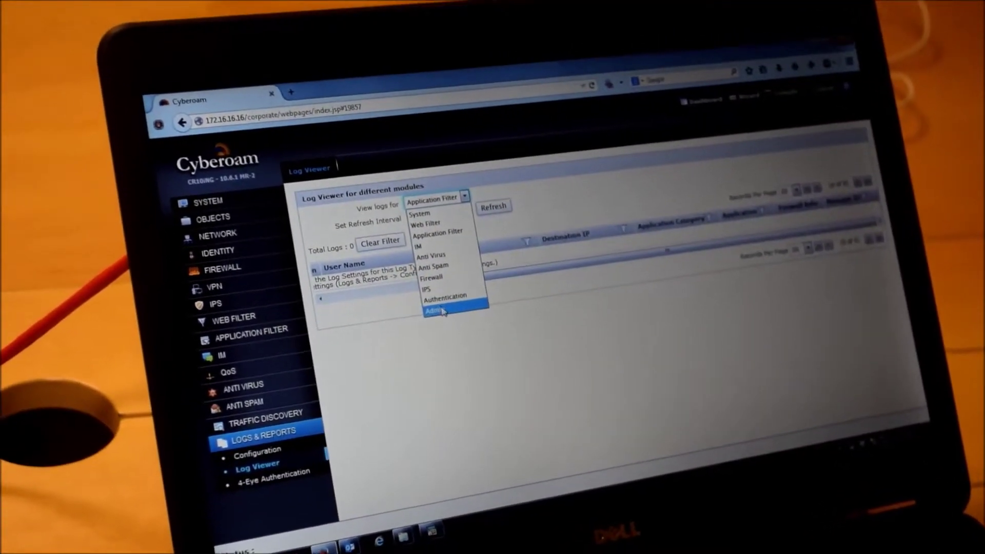
click(422, 311)
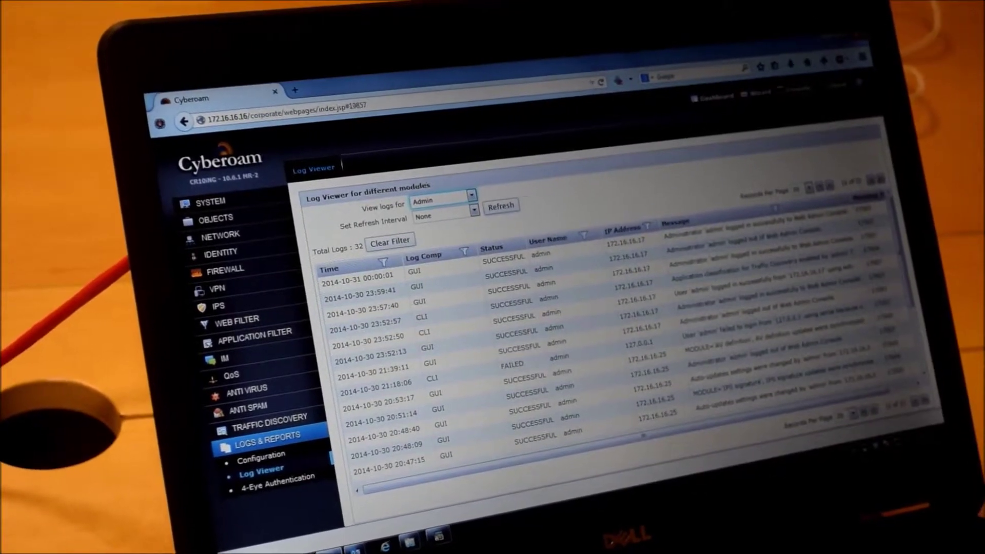
scroll(600, 347, down, 2)
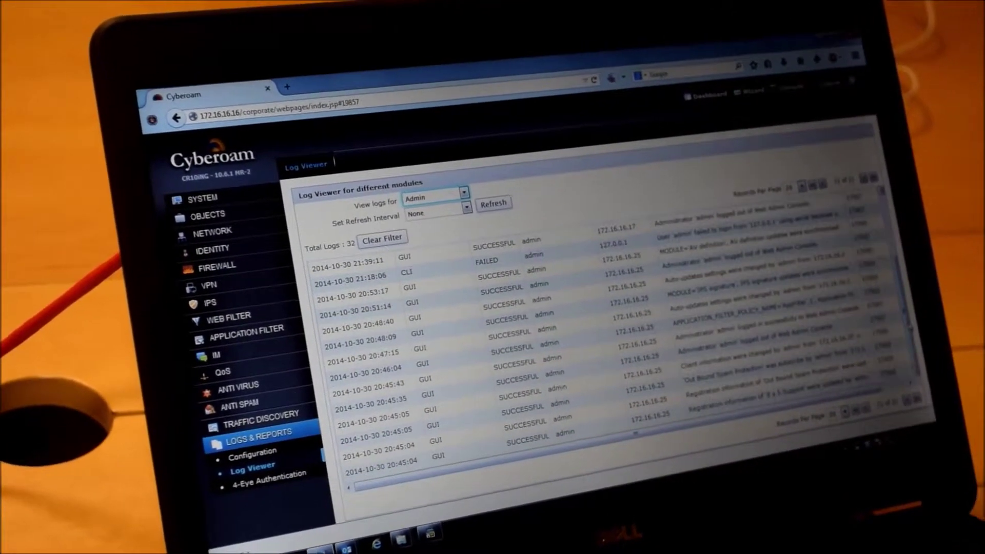
scroll(600, 330, up, 2)
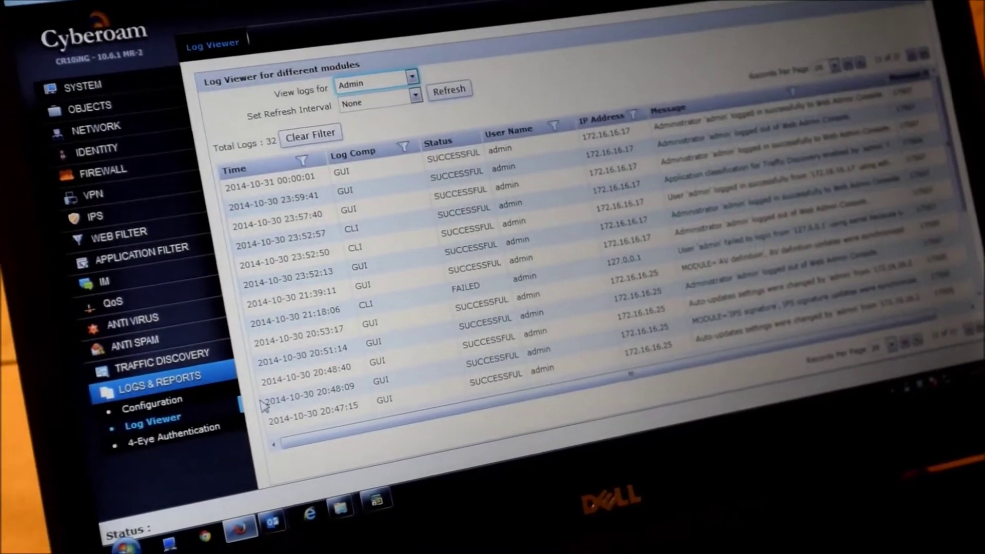
click(177, 398)
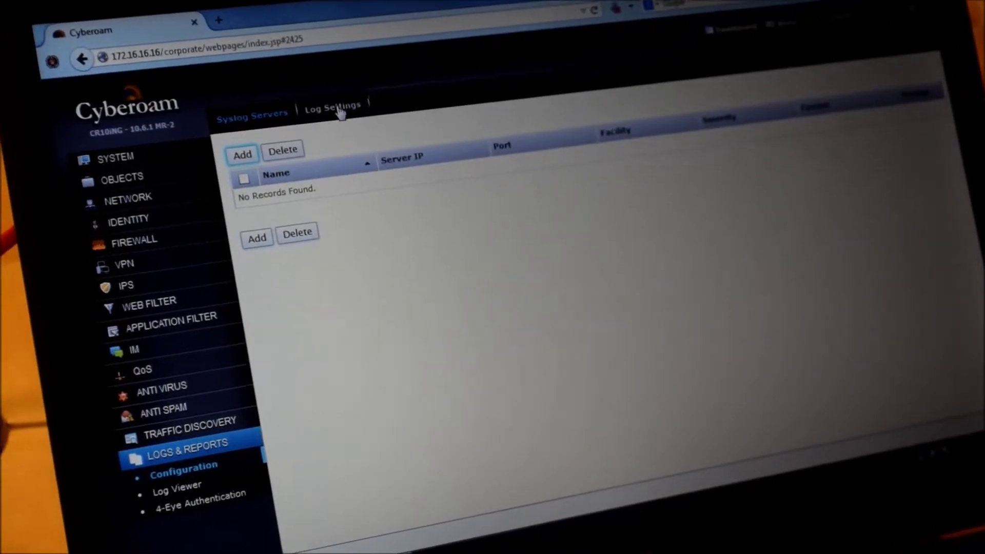
- Open the per-module Log Settings tab of the logging configuration
click(329, 123)
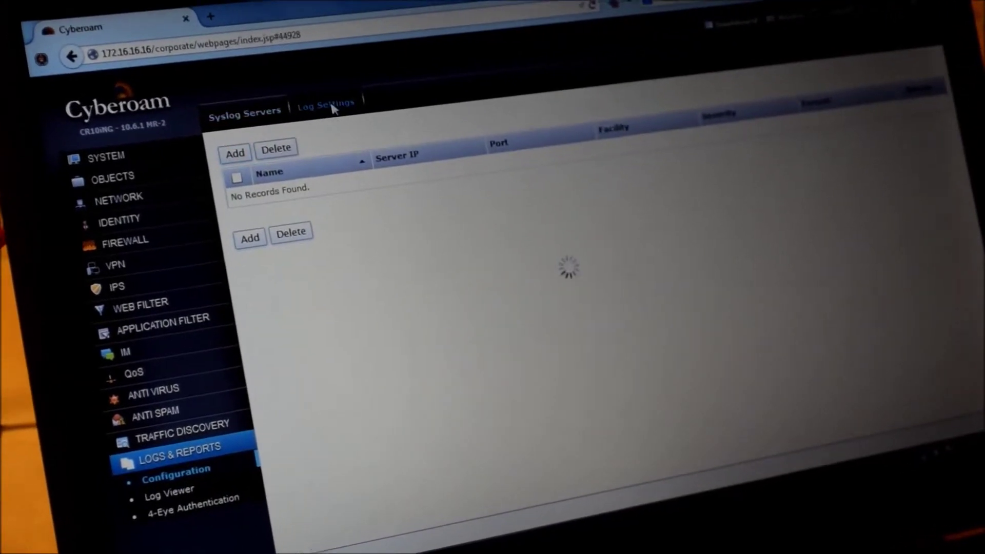